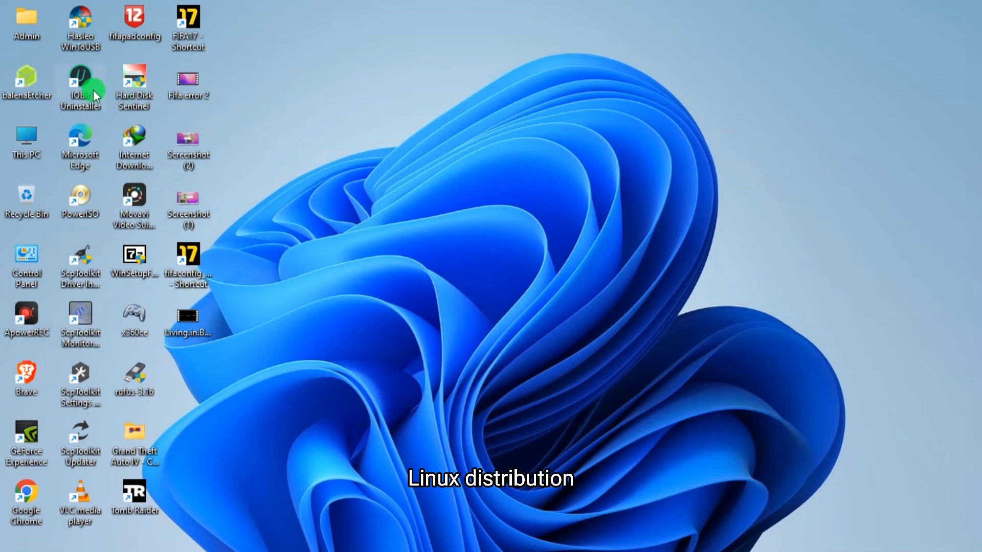
# Check the drives listed in This PC for the USB stick and its capacity, and close the window.
pyautogui.doubleClick(35, 138)
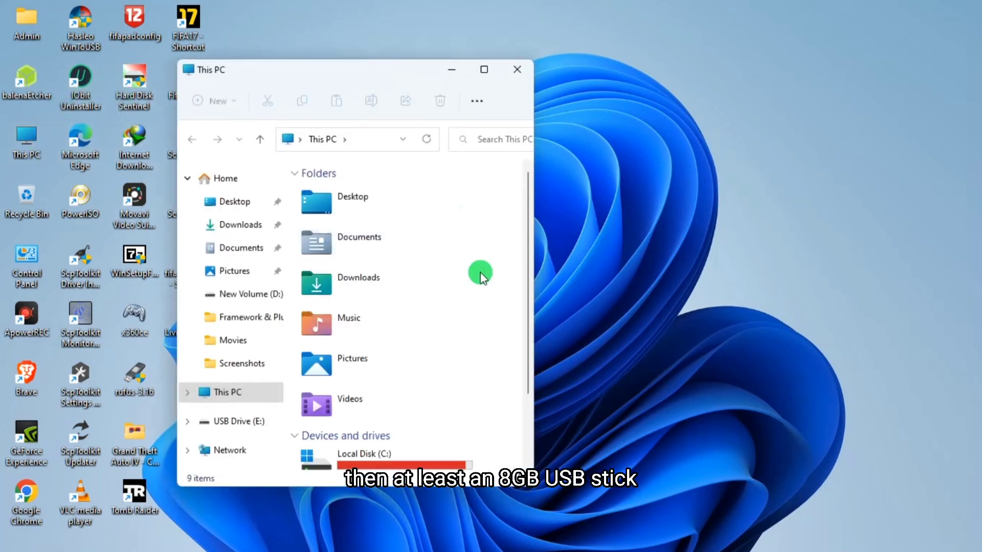
pyautogui.scroll(-2, 481, 307)
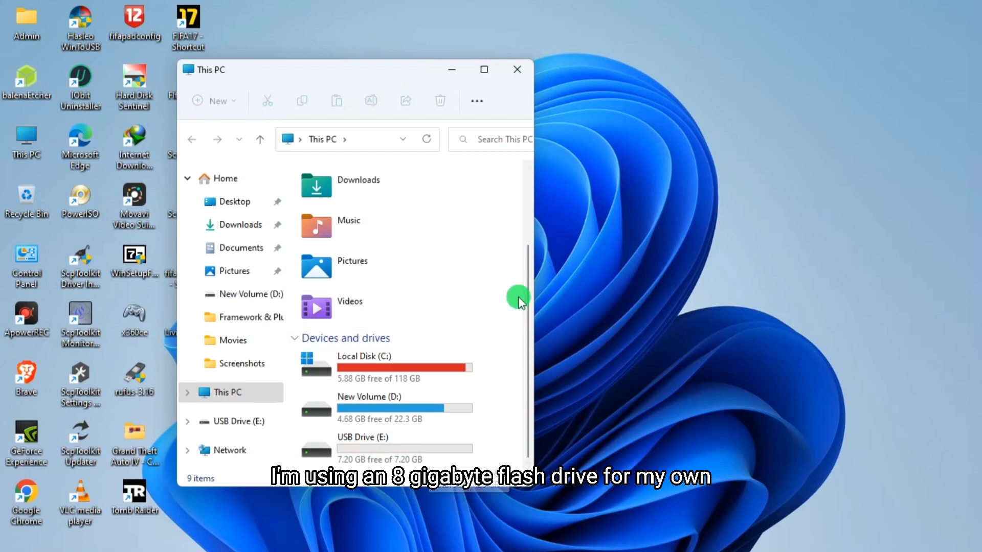
pyautogui.click(517, 69)
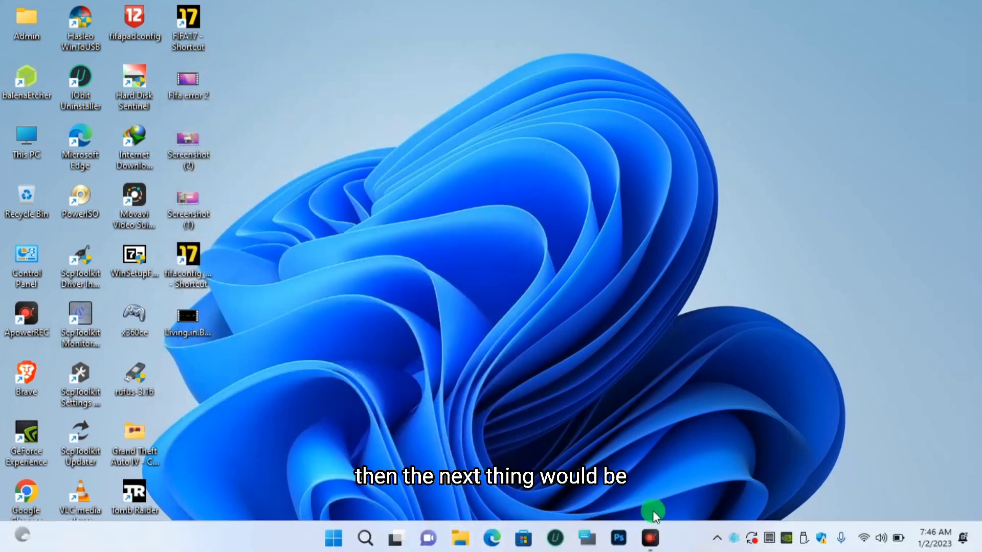
# Open Google Chrome and search the web for "balena etcher".
pyautogui.moveTo(649, 537)
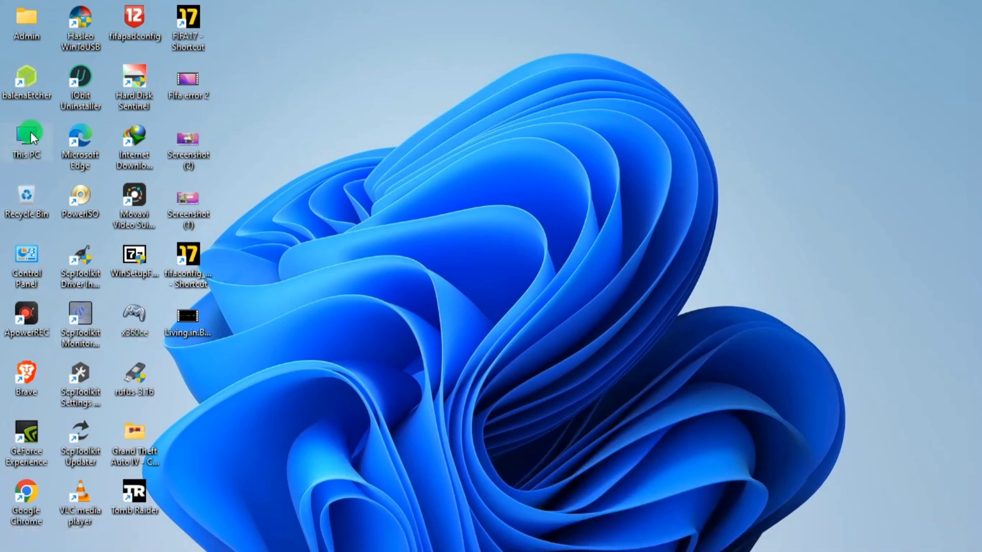
pyautogui.doubleClick(26, 493)
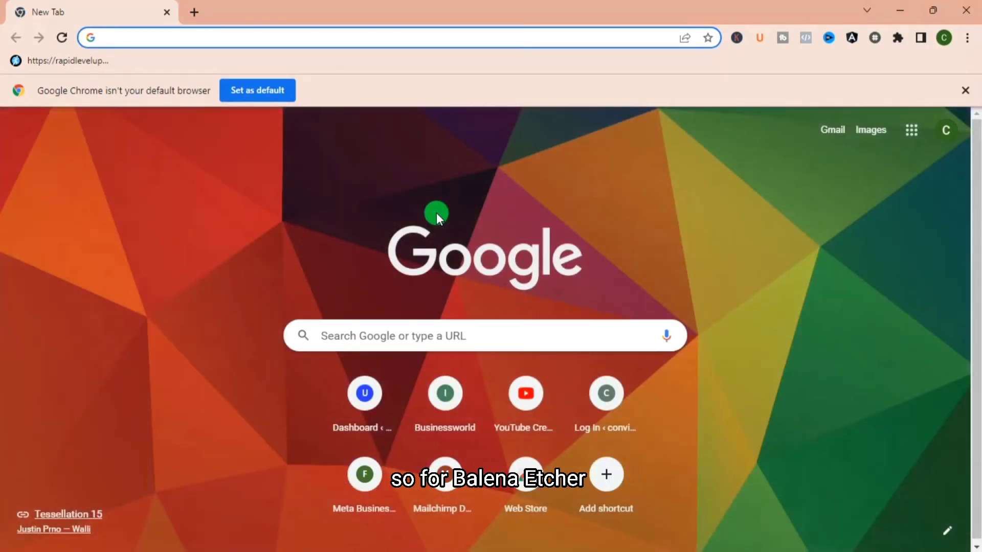
pyautogui.write('balena')
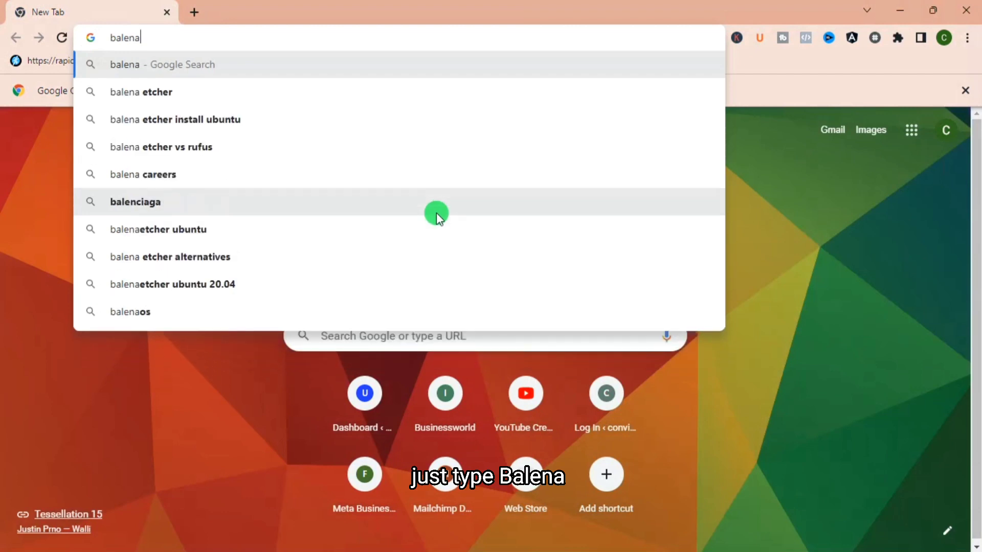
pyautogui.press('Down')
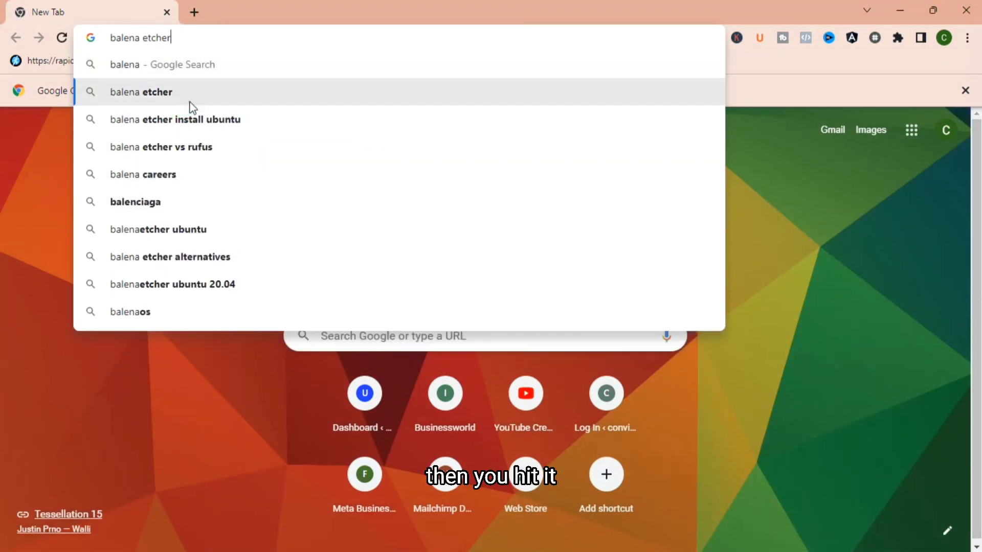
pyautogui.click(192, 107)
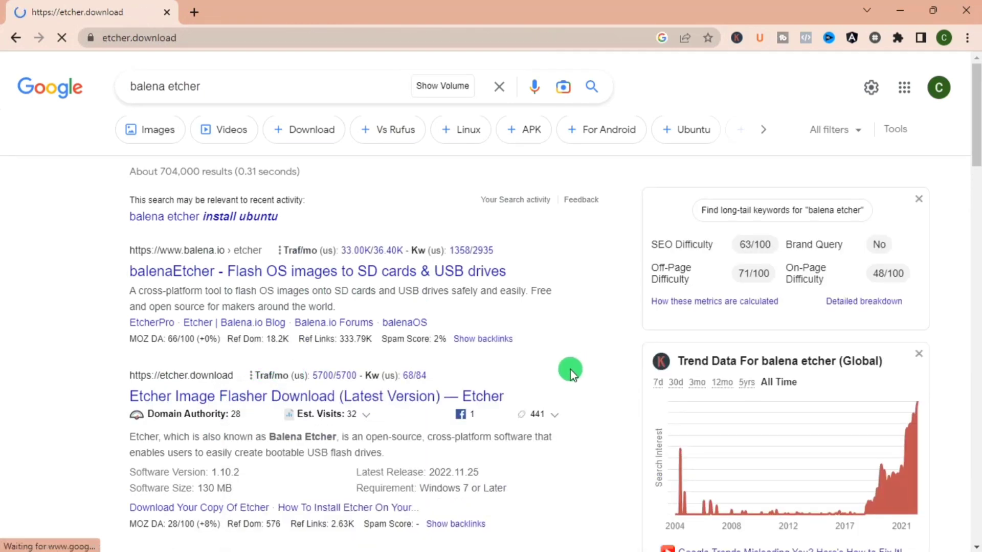
# Go to the Download Etcher page on the etcher.download site and dismiss the advertisement.
pyautogui.scroll(-10, 569, 369)
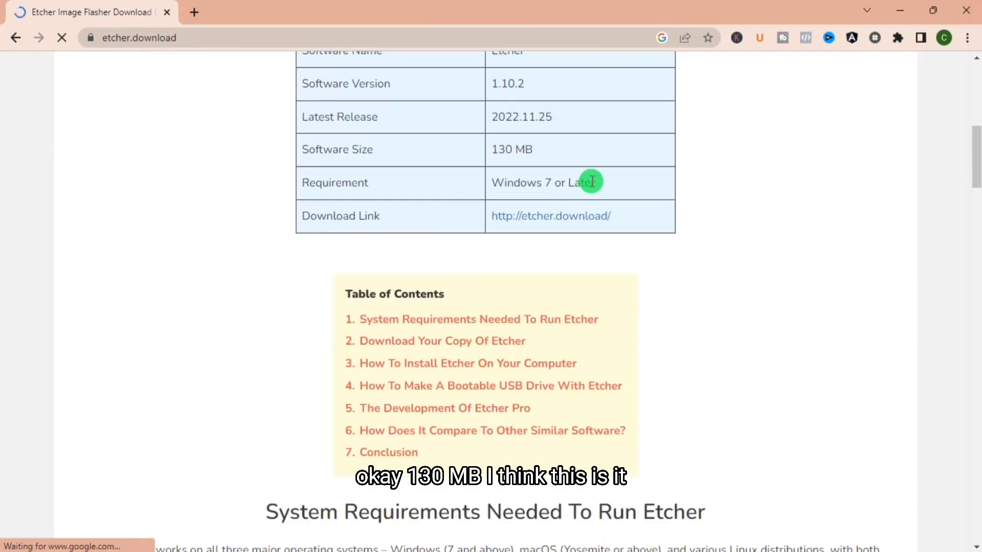
pyautogui.scroll(-15, 541, 317)
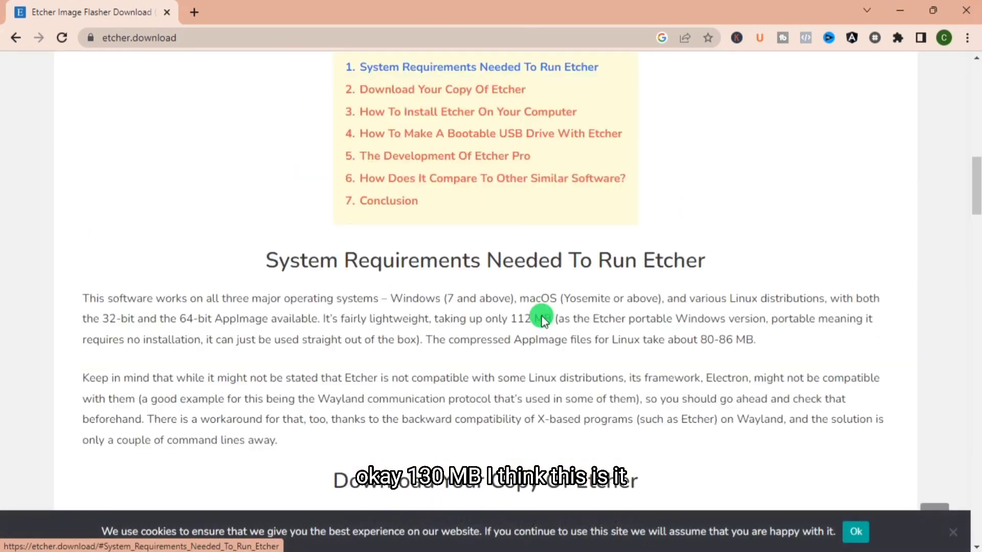
pyautogui.scroll(2, 522, 296)
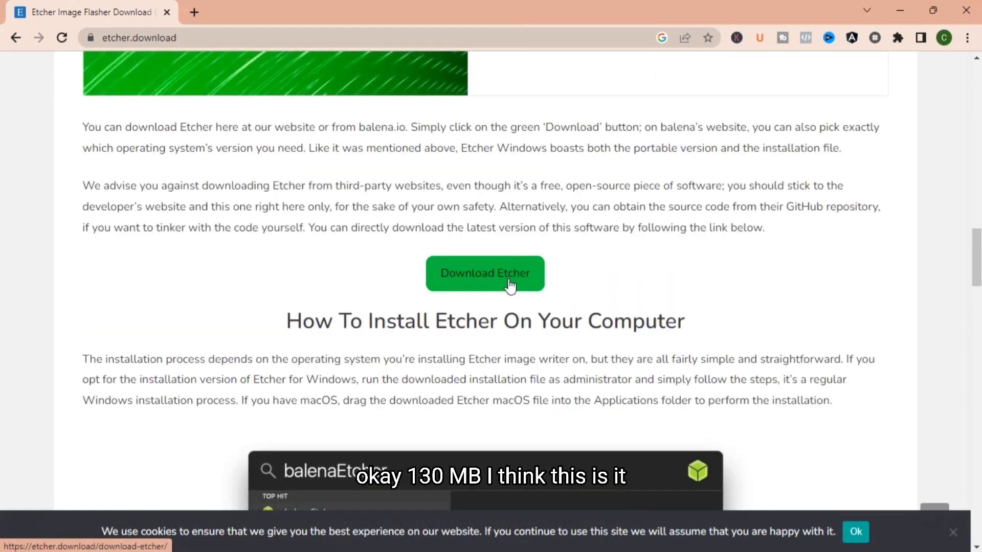
pyautogui.click(509, 277)
pyautogui.click(546, 358)
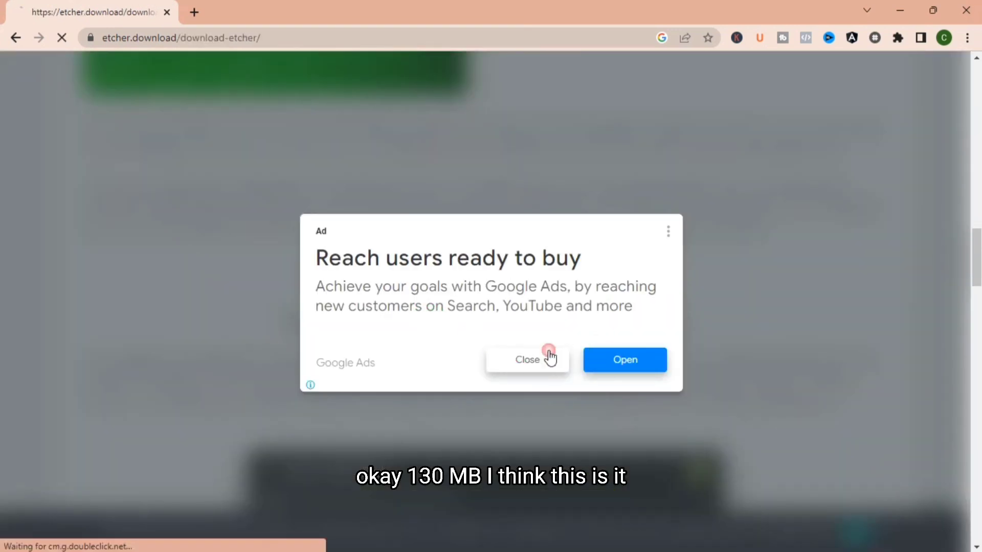
# Request the Etcher for Windows (x86|x64) Installer download and cancel it in the download dialog.
pyautogui.scroll(-8, 567, 354)
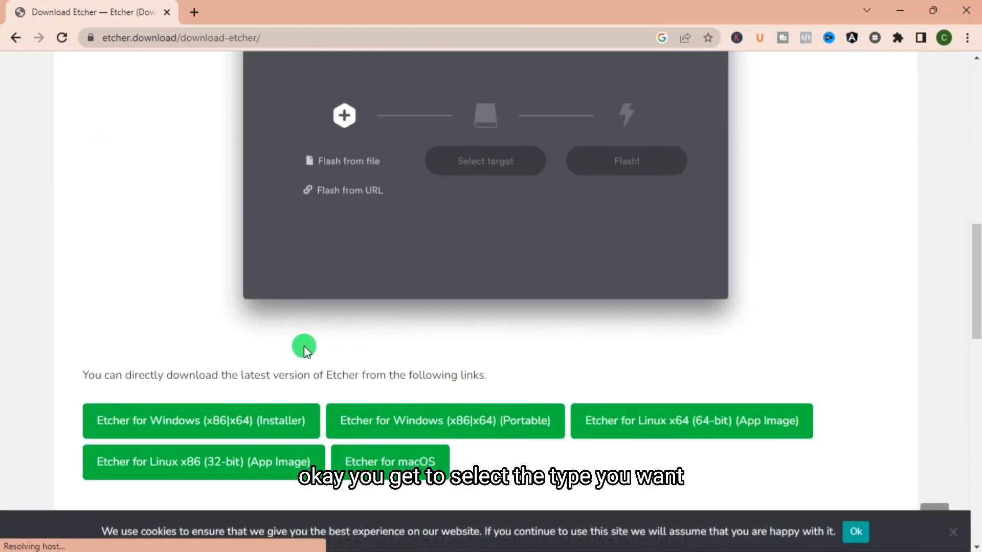
pyautogui.scroll(-2, 332, 368)
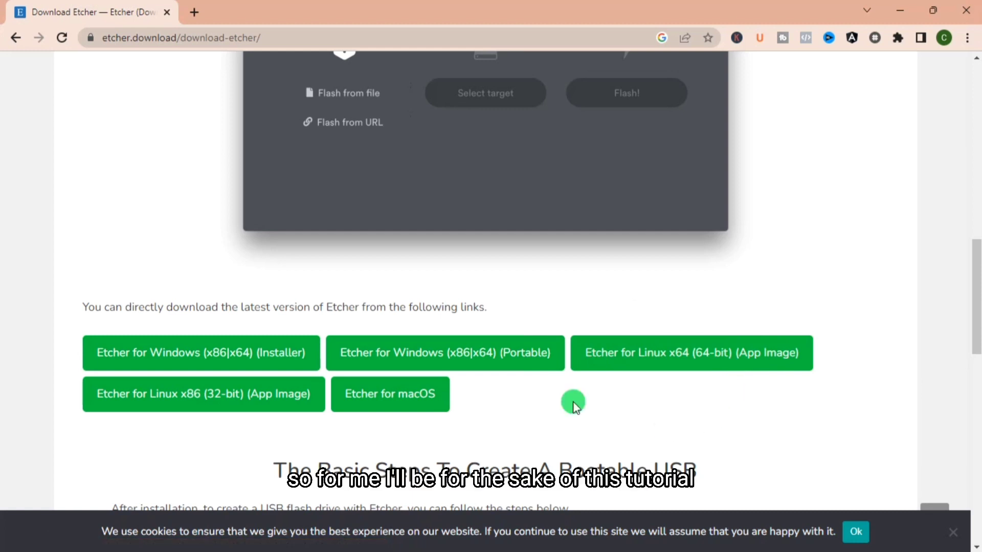
pyautogui.click(167, 358)
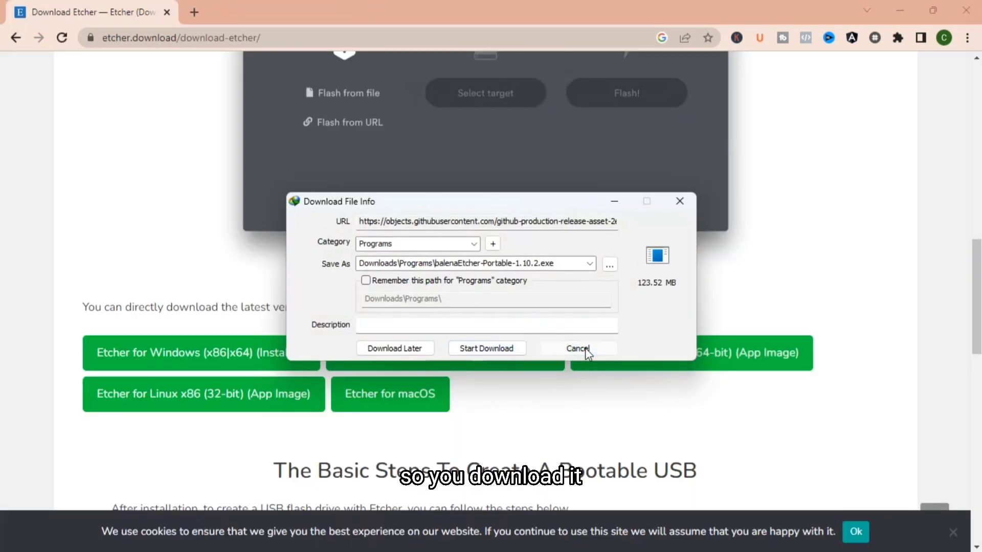
pyautogui.click(579, 348)
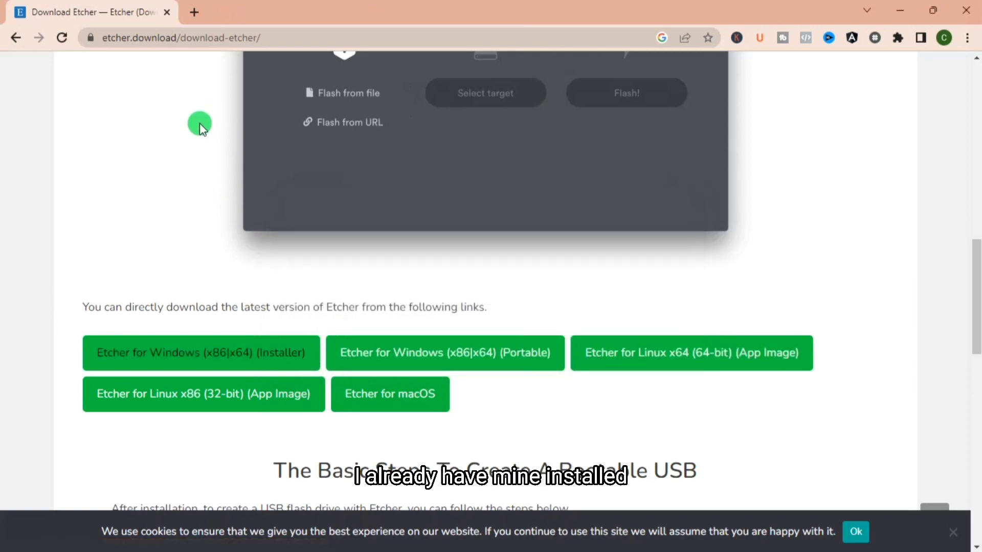
# Search for "ubuntu download" in a new browser tab and open the Download Ubuntu Desktop page on ubuntu.com.
pyautogui.click(196, 14)
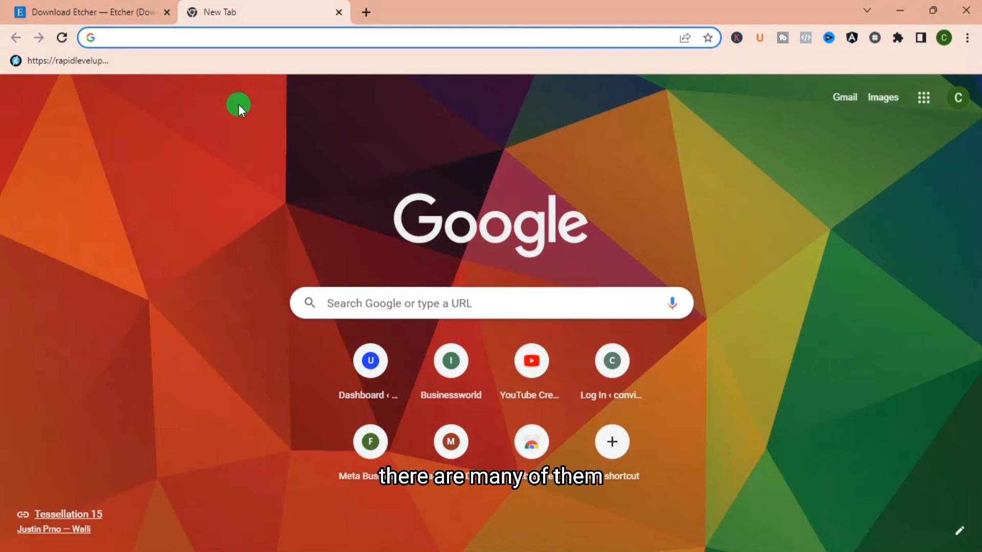
pyautogui.write('ubuntu download')
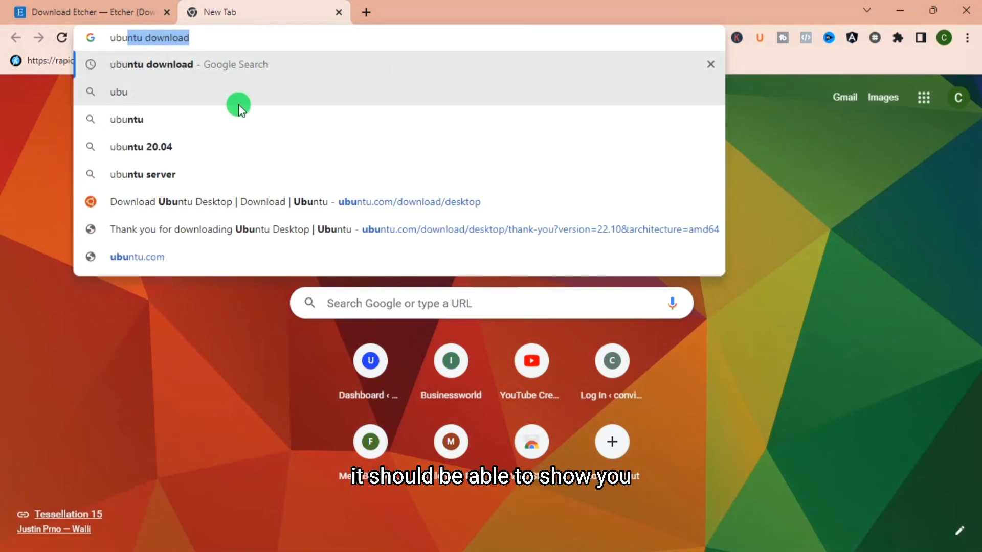
pyautogui.press('Return')
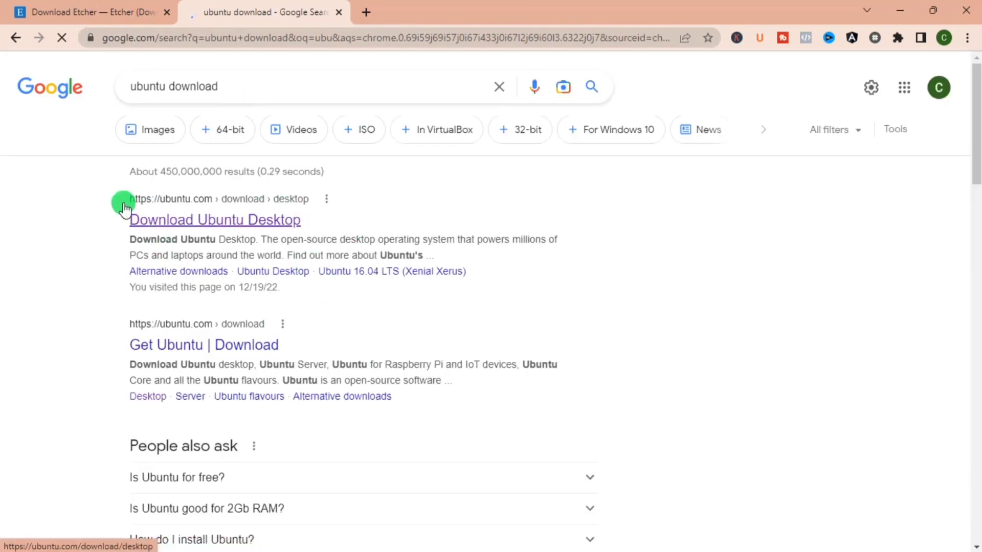
pyautogui.click(248, 221)
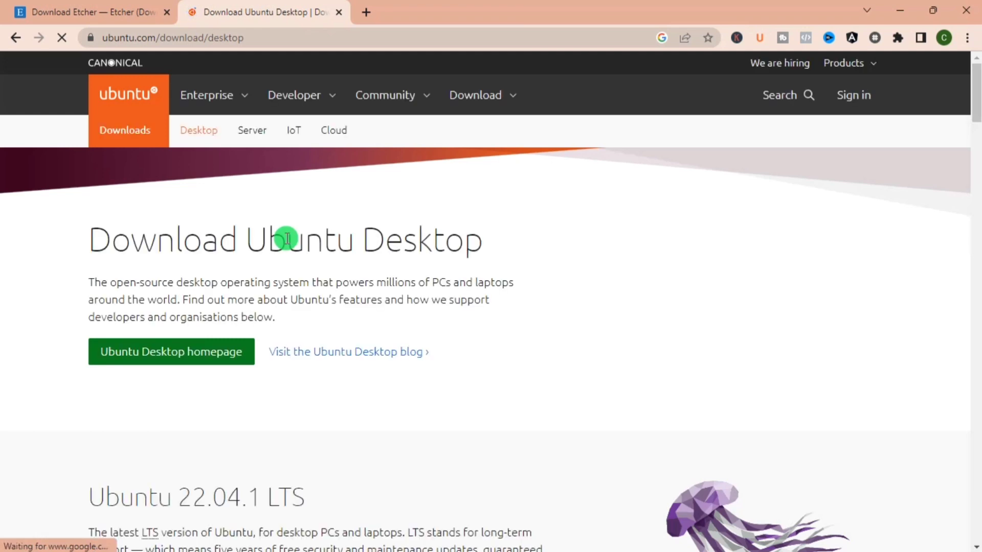
# Compare the descriptions, support periods and system requirements of Ubuntu 22.04.1 LTS and Ubuntu 22.10.
pyautogui.scroll(-5, 413, 323)
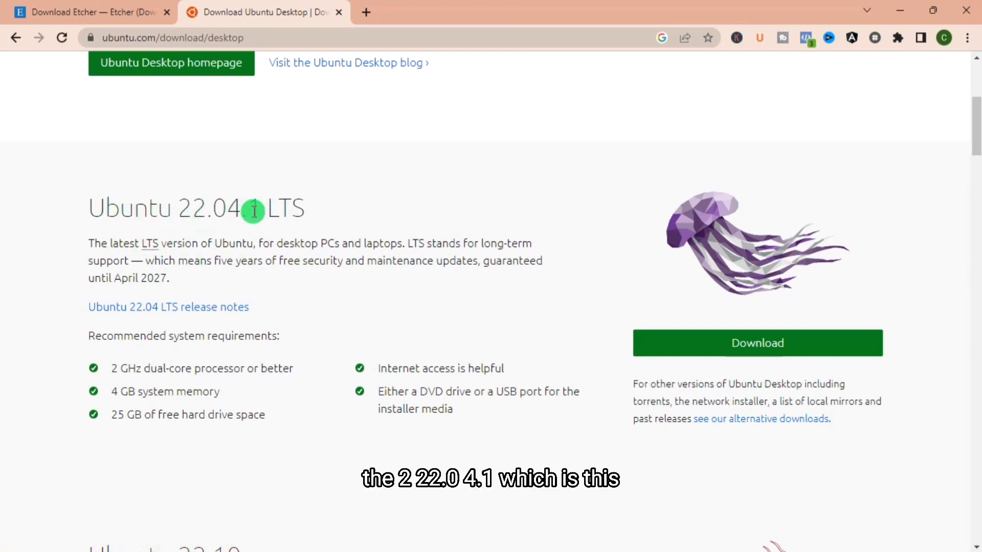
pyautogui.scroll(-4, 710, 231)
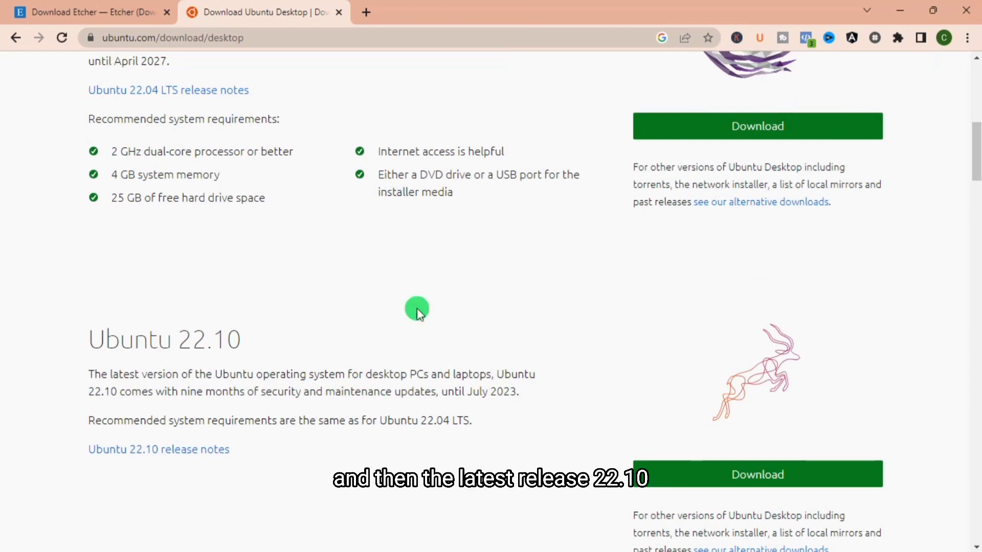
pyautogui.scroll(-3, 358, 352)
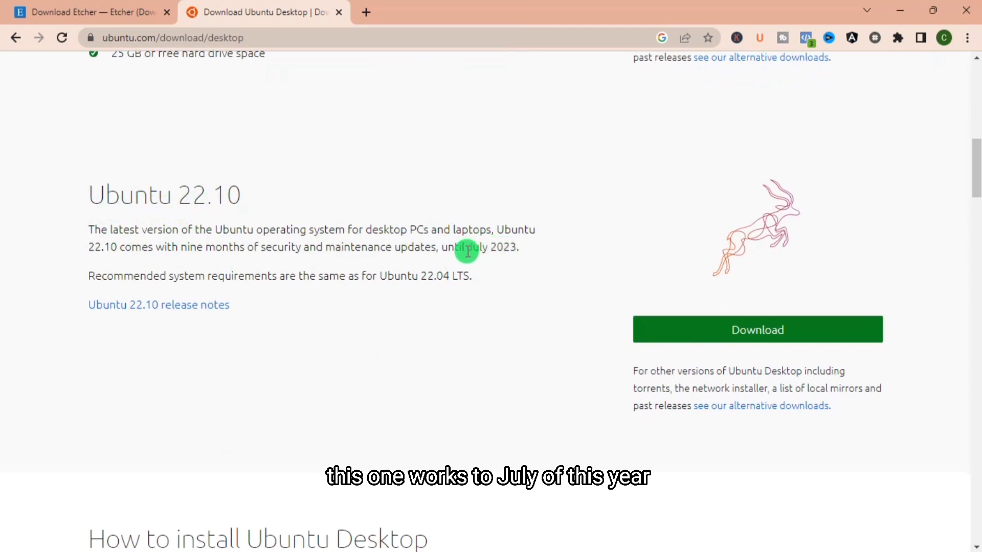
pyautogui.scroll(8, 507, 257)
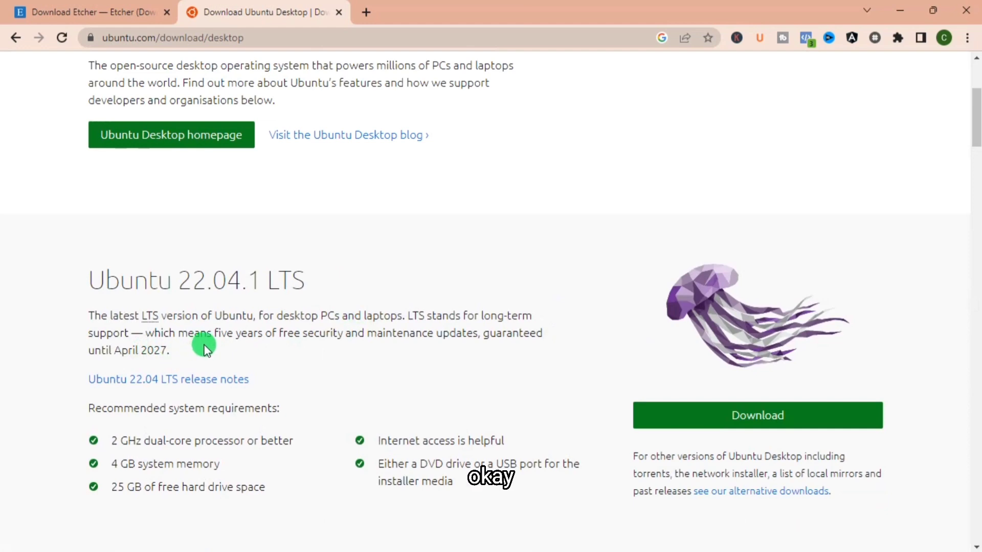
pyautogui.scroll(-1, 205, 350)
pyautogui.scroll(-5, 204, 349)
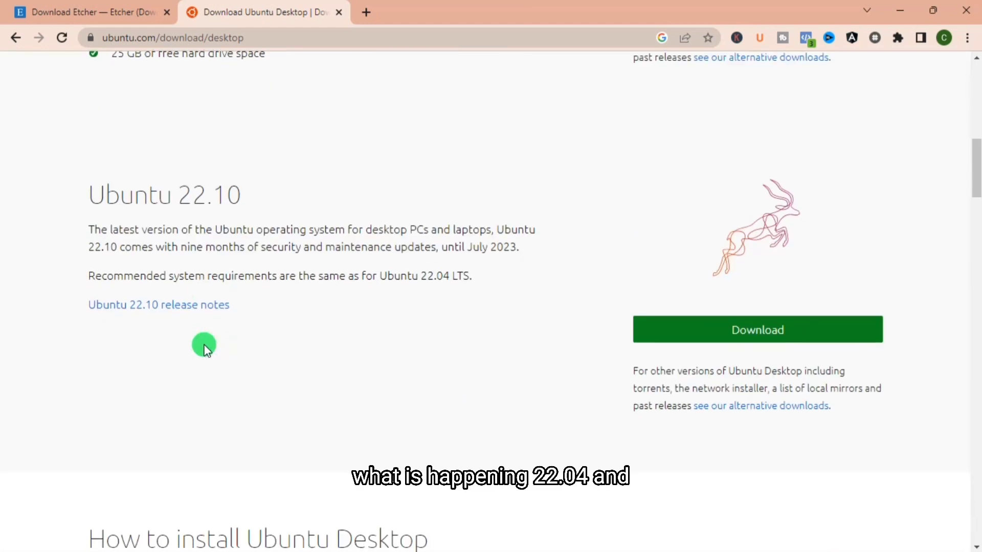
pyautogui.scroll(6, 204, 349)
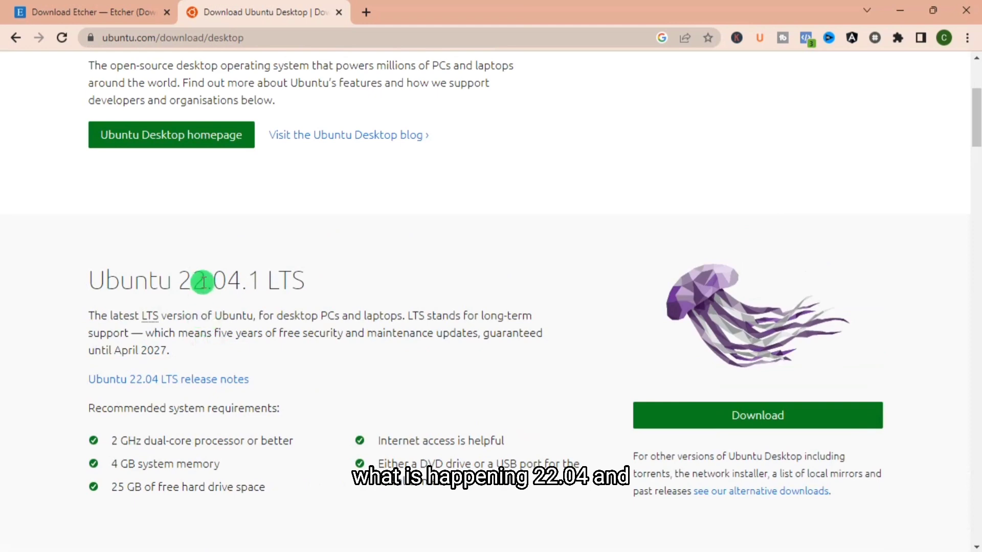
pyautogui.scroll(-6, 235, 286)
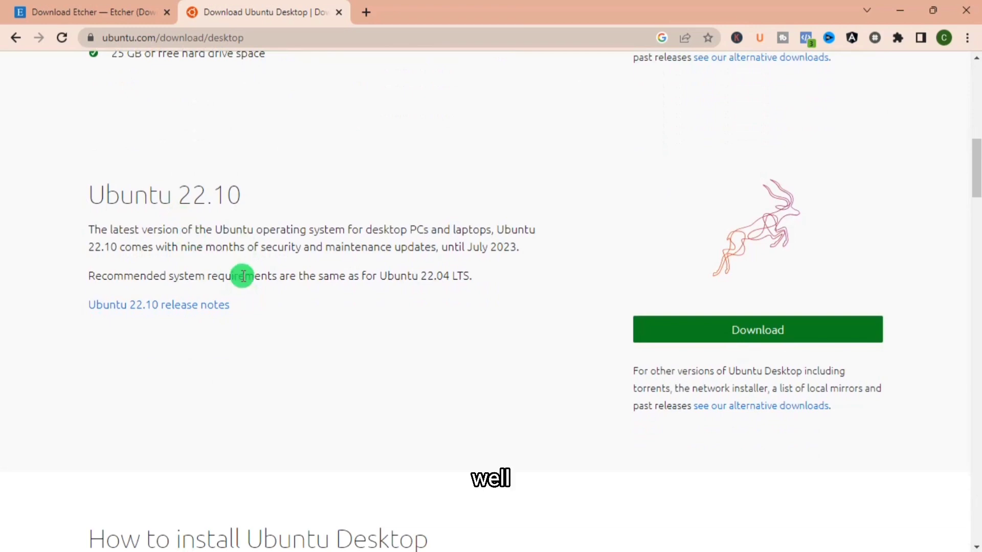
pyautogui.scroll(6, 240, 273)
pyautogui.scroll(3, 246, 274)
pyautogui.scroll(-5, 244, 298)
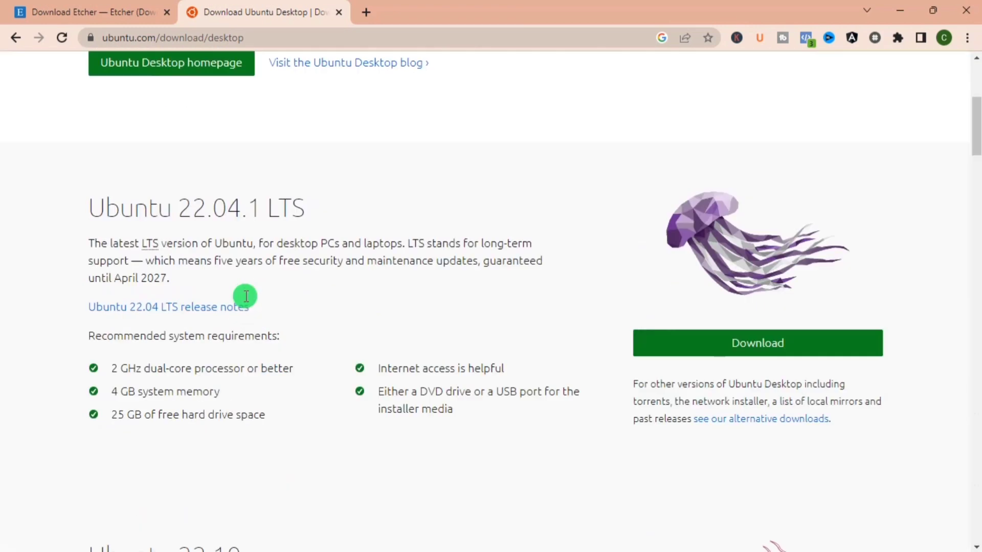
pyautogui.scroll(-2, 245, 296)
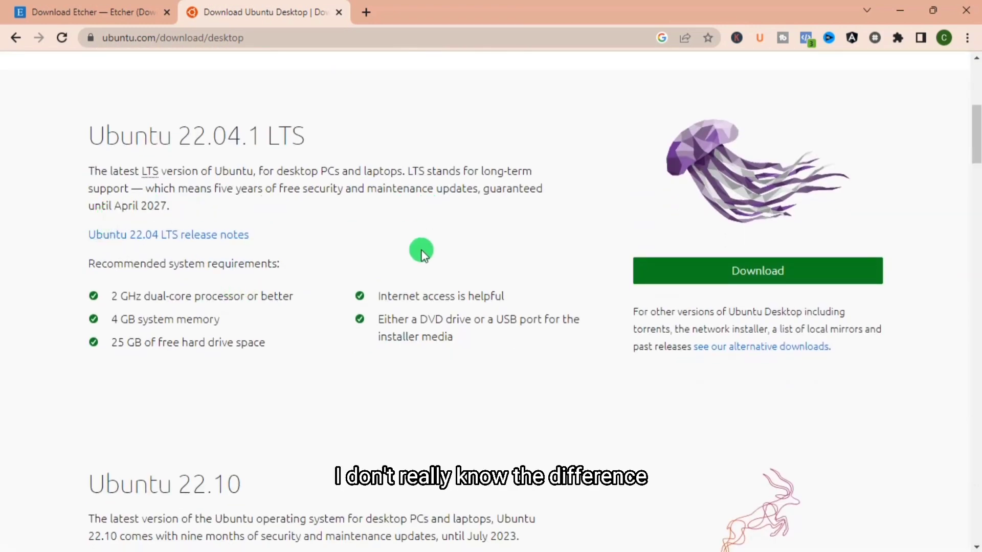
pyautogui.scroll(-4, 526, 329)
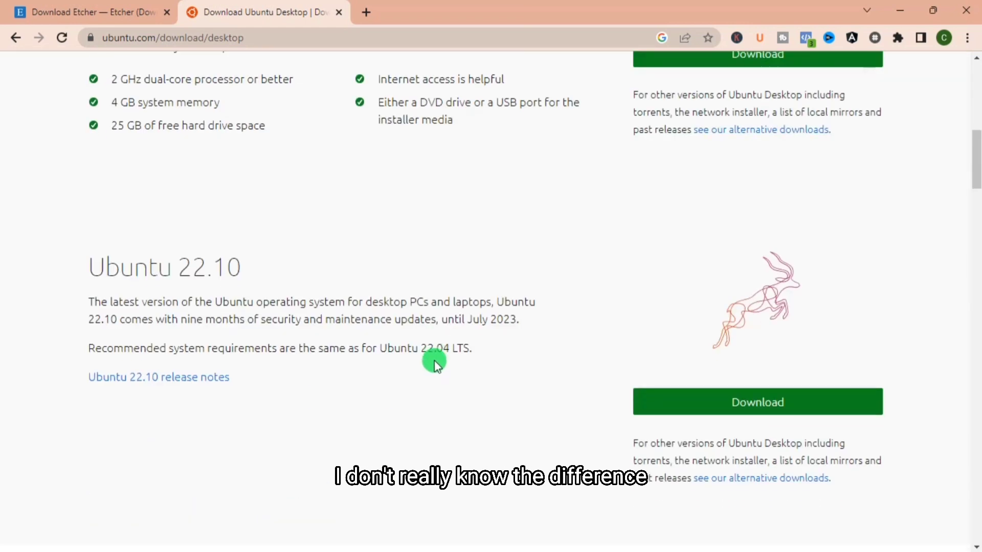
pyautogui.scroll(-5, 169, 313)
pyautogui.scroll(5, 153, 311)
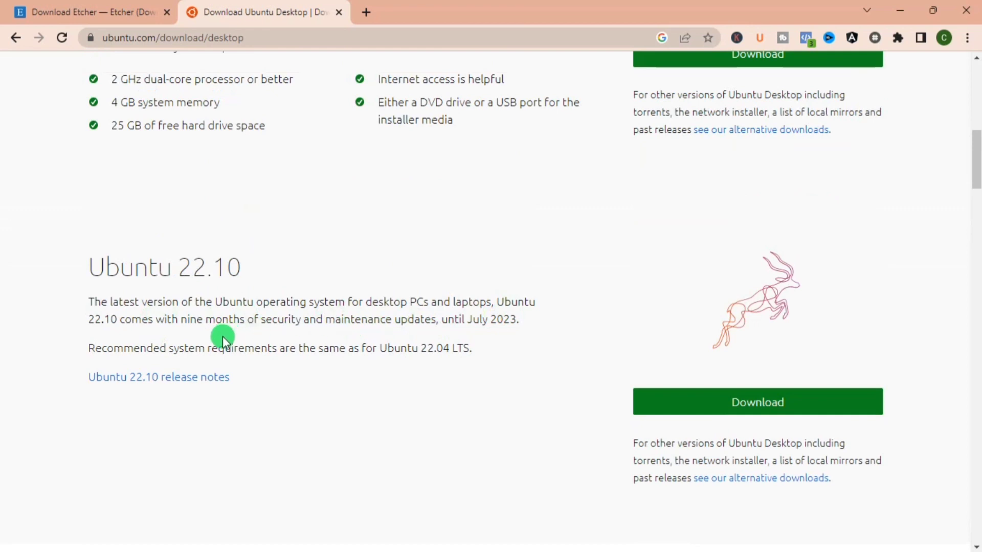
pyautogui.scroll(4, 414, 366)
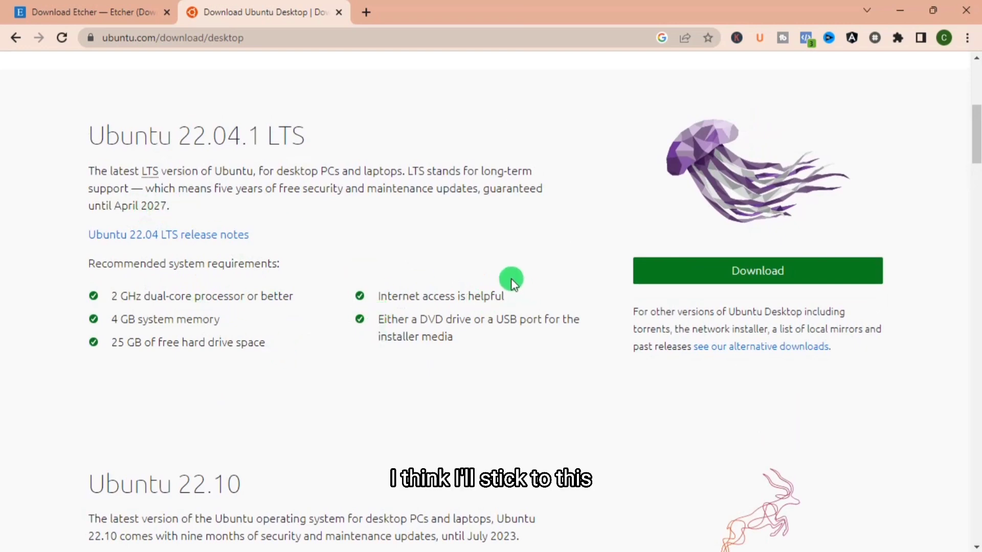
pyautogui.scroll(-5, 568, 300)
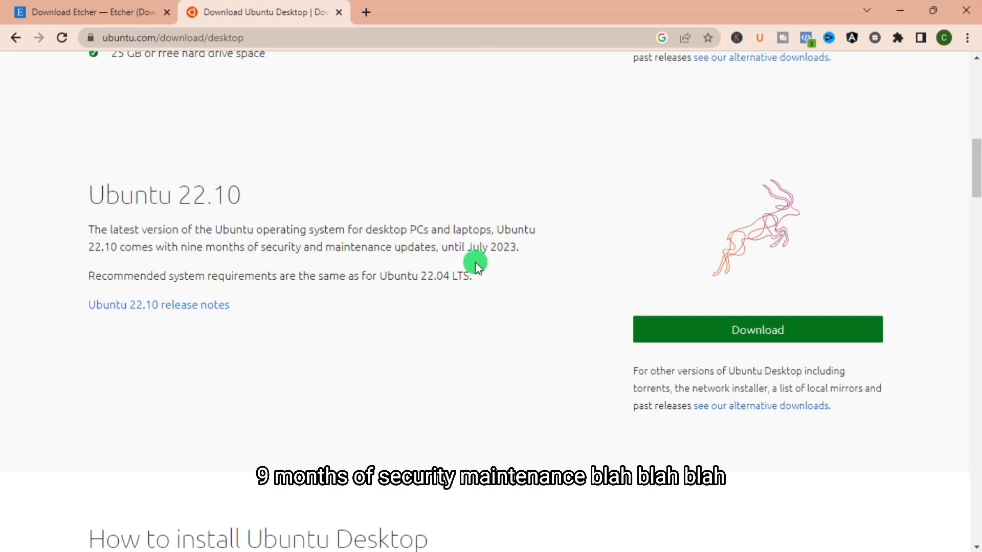
# Start the download of Ubuntu 22.04.1 LTS from the Ubuntu Desktop page.
pyautogui.scroll(8, 506, 238)
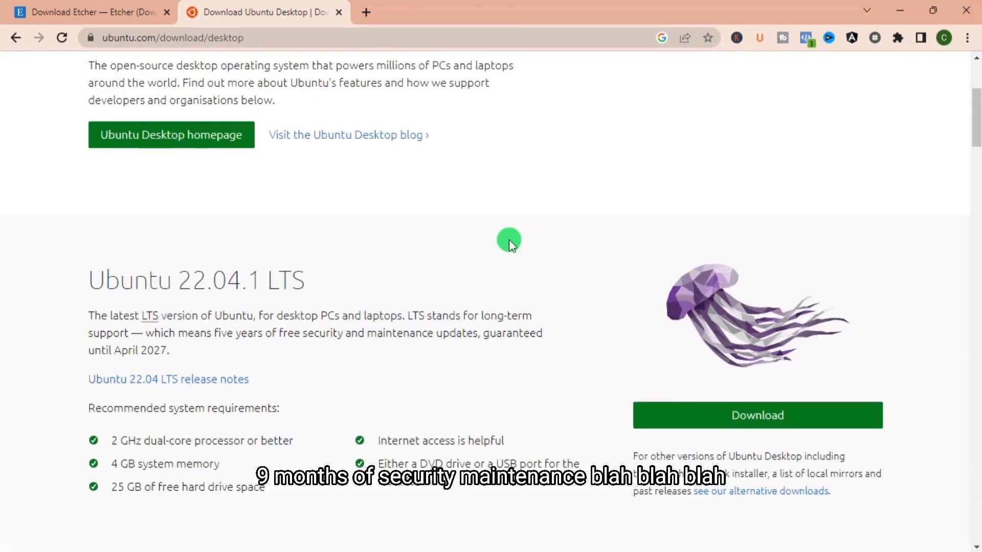
pyautogui.click(756, 425)
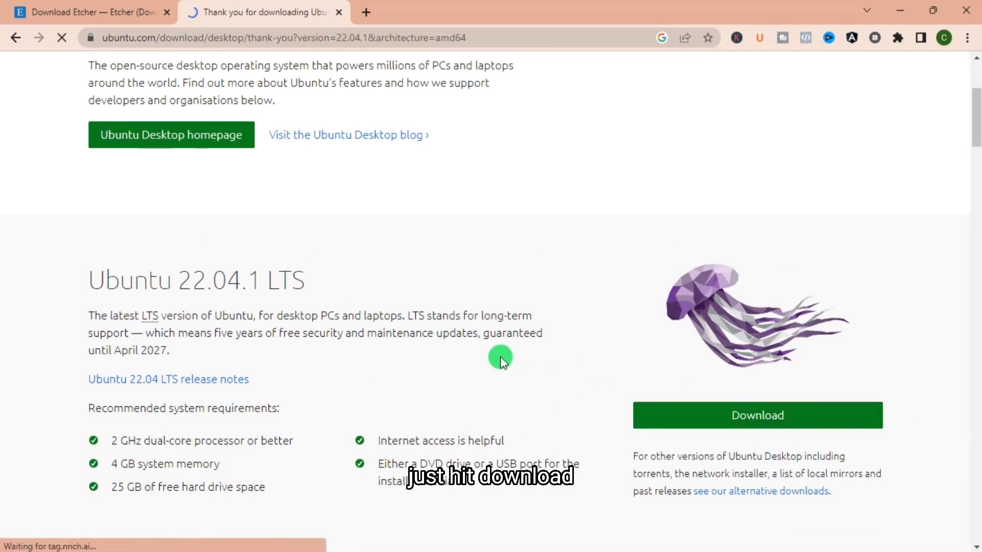
# Cancel the ubuntu-22.04.1-desktop-amd64.iso download without adding a download exception, and close the browser.
pyautogui.scroll(-1, 489, 364)
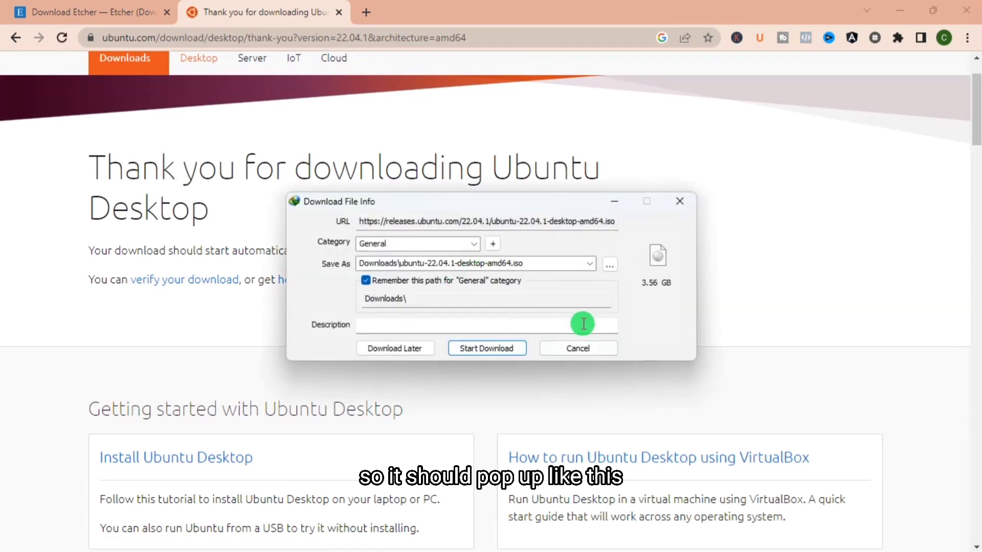
pyautogui.click(594, 347)
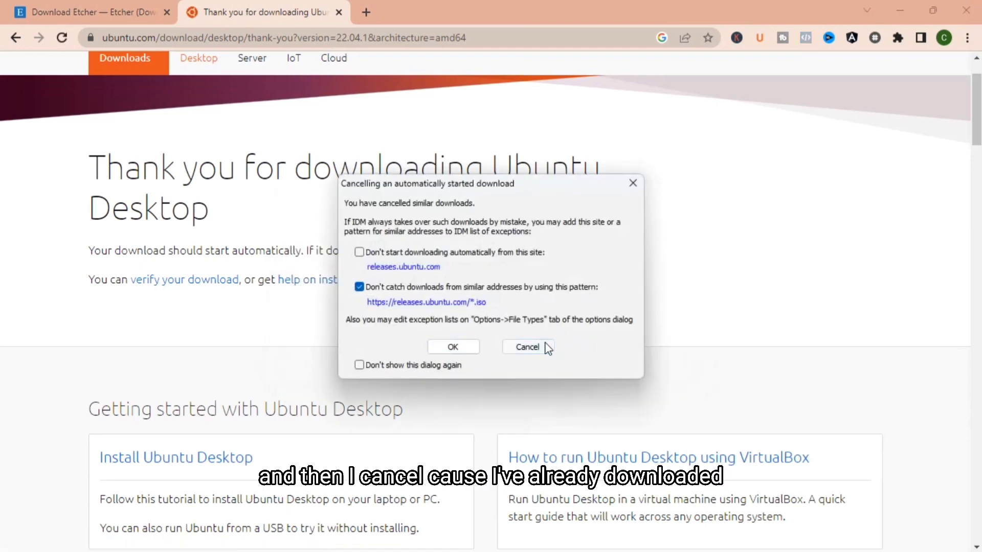
pyautogui.click(527, 347)
pyautogui.click(971, 9)
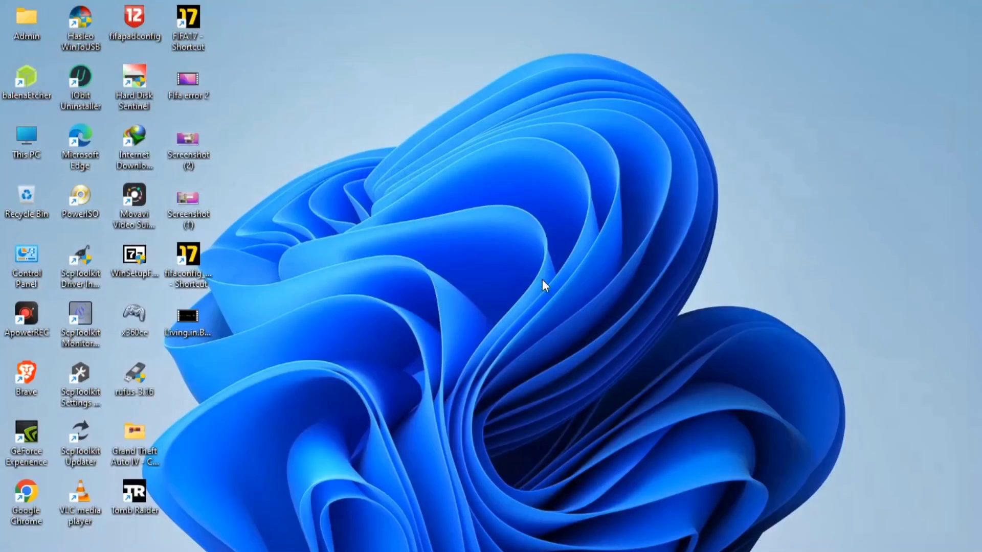
# Launch balenaEtcher from the desktop.
pyautogui.press('super+e')
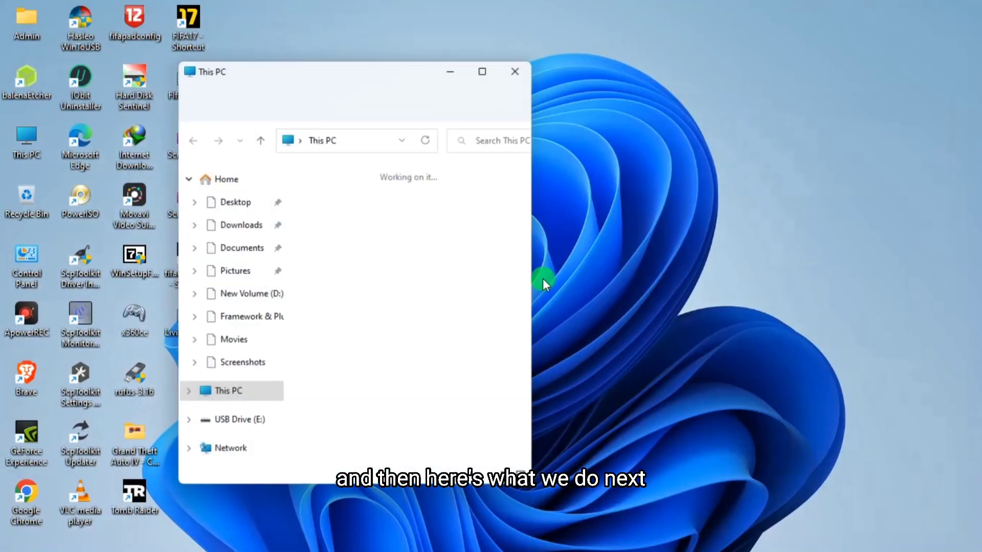
pyautogui.click(517, 69)
pyautogui.doubleClick(35, 90)
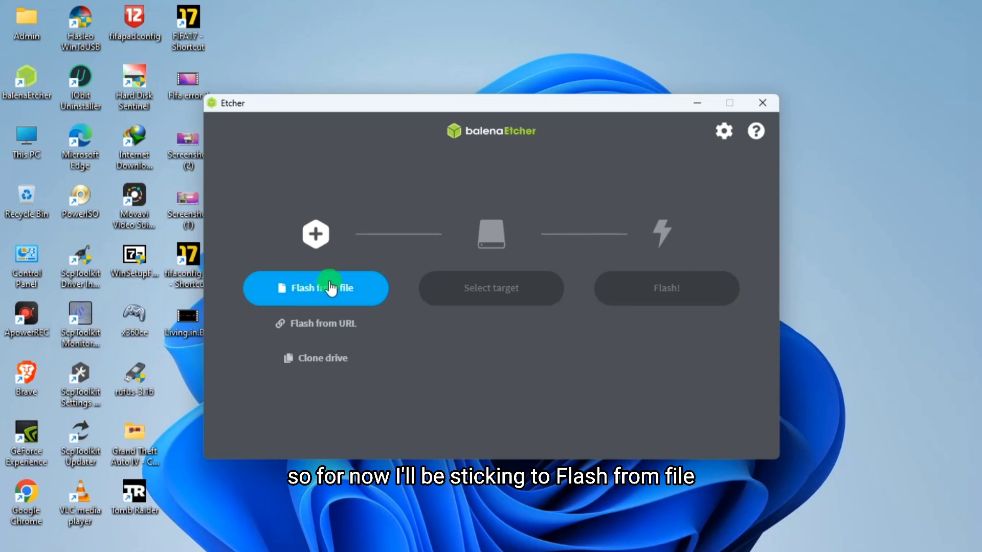
# Load the ubuntu-22.04.1-desktop-amd64 disc image from New Volume (D:) as the file to flash.
pyautogui.click(295, 292)
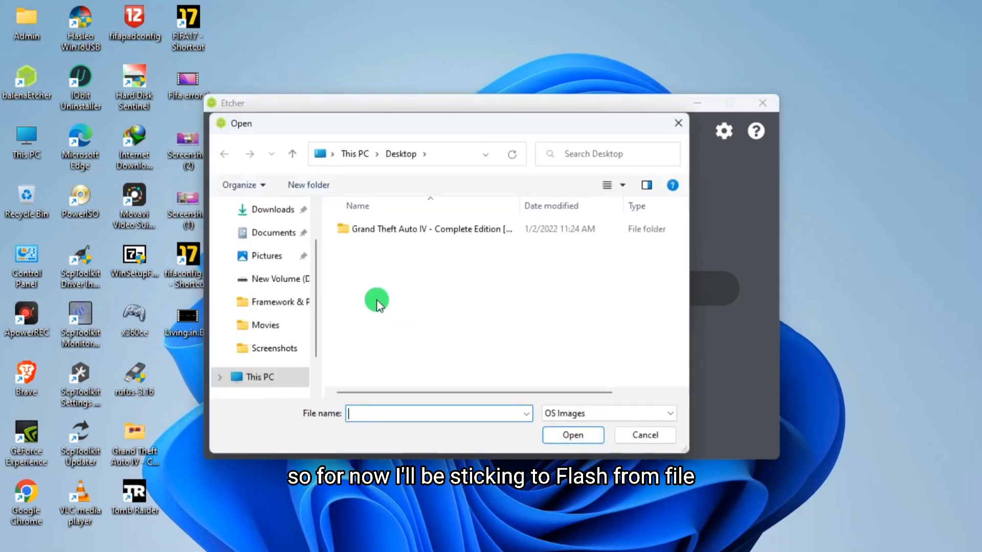
pyautogui.click(262, 379)
pyautogui.scroll(-3, 428, 334)
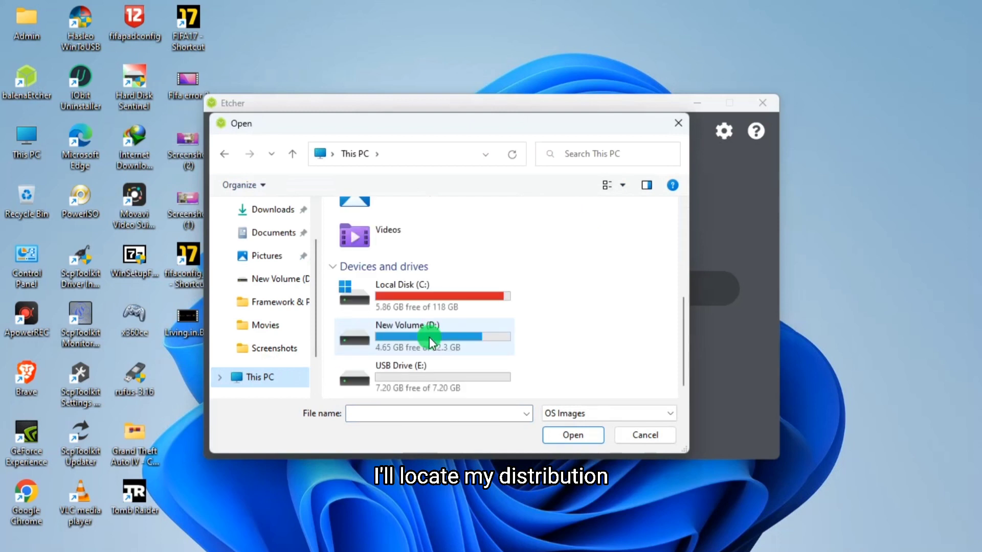
pyautogui.click(425, 339)
pyautogui.doubleClick(425, 339)
pyautogui.scroll(-1, 429, 334)
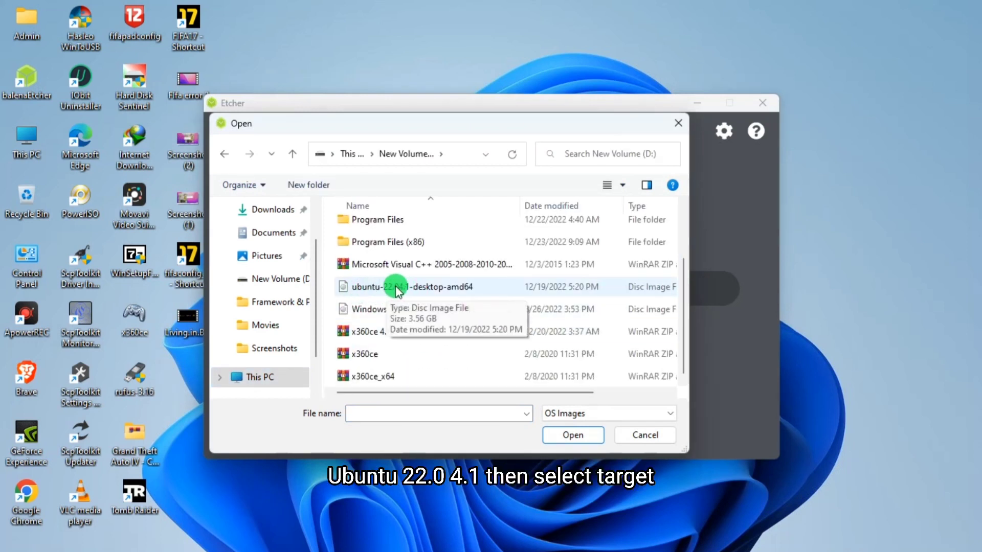
pyautogui.doubleClick(423, 288)
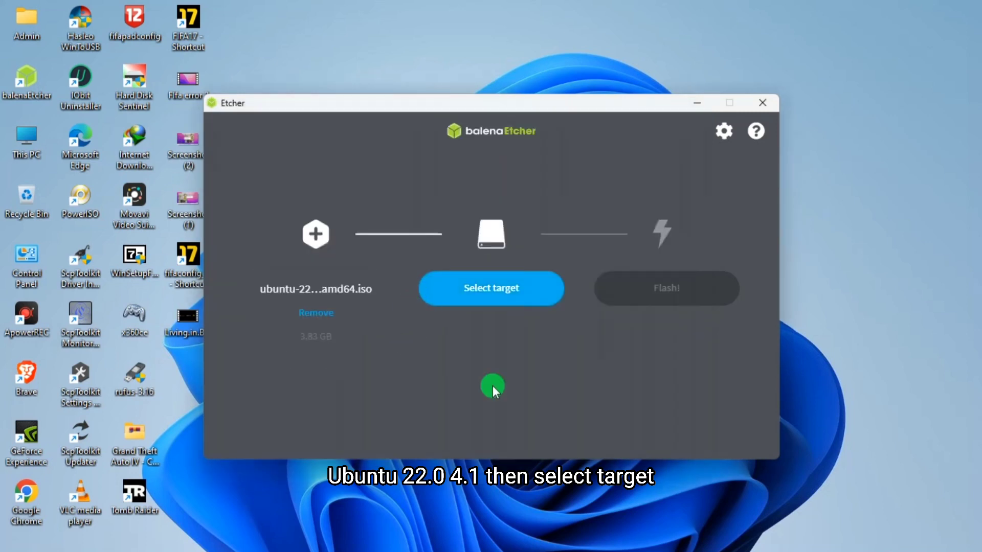
# Set the TOSHIBA TransMemory USB Device at E:\ as the flash target.
pyautogui.click(499, 290)
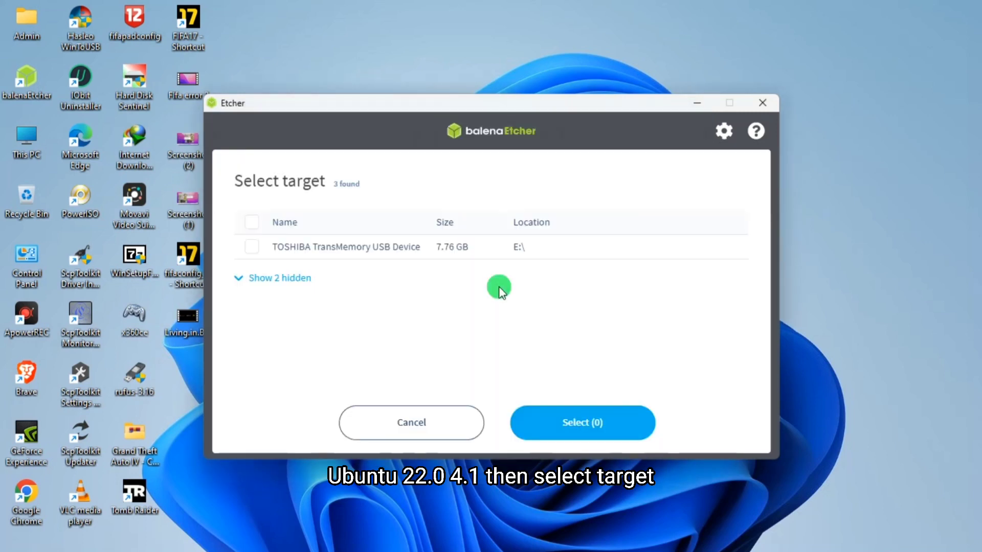
pyautogui.click(251, 248)
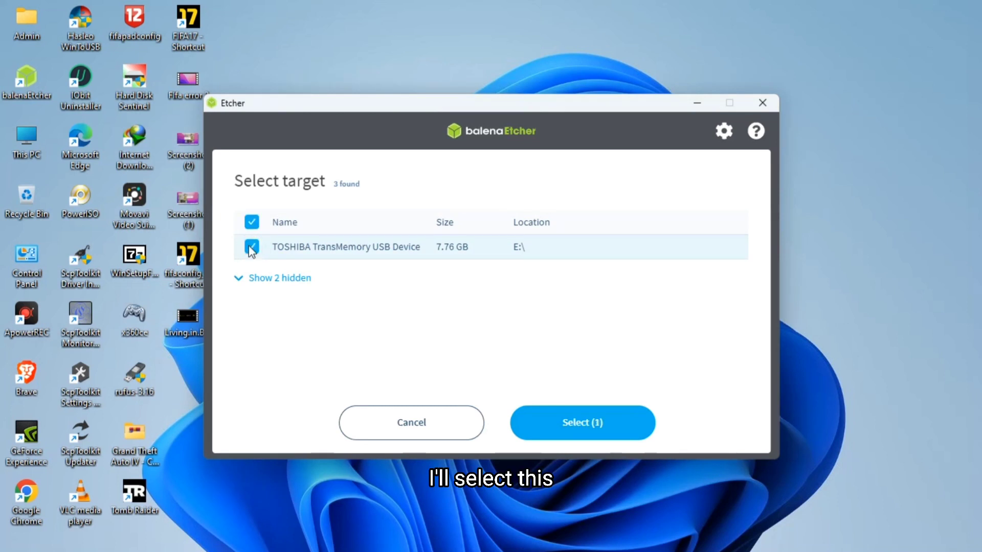
pyautogui.click(609, 428)
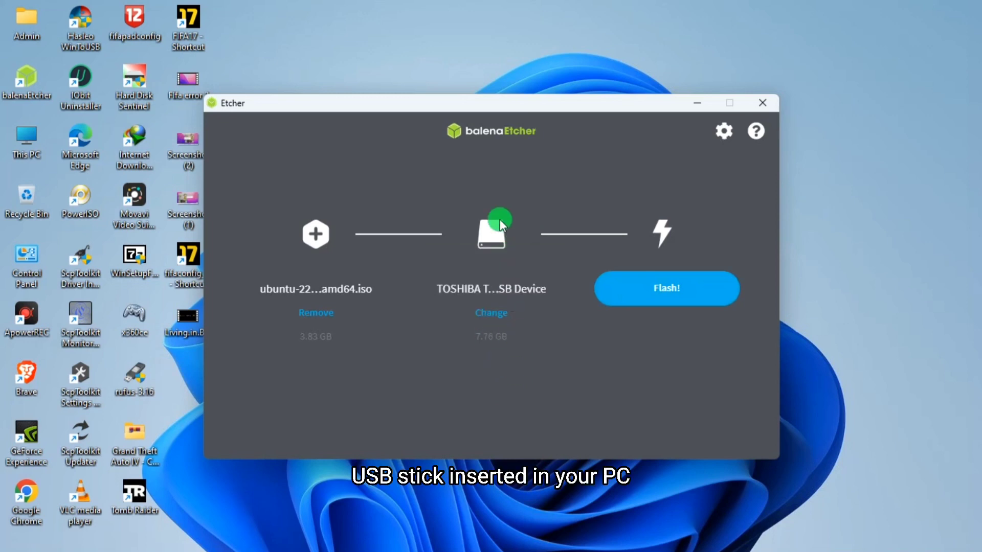
# Flash the Ubuntu image to the USB stick and close Etcher once the flash is complete.
pyautogui.moveTo(495, 106); pyautogui.dragTo(542, 99)
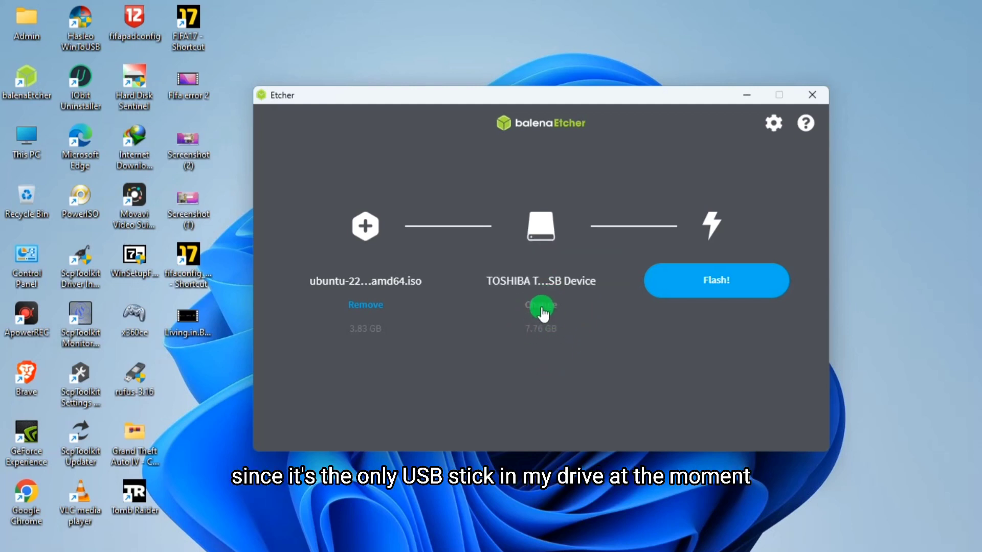
pyautogui.click(745, 279)
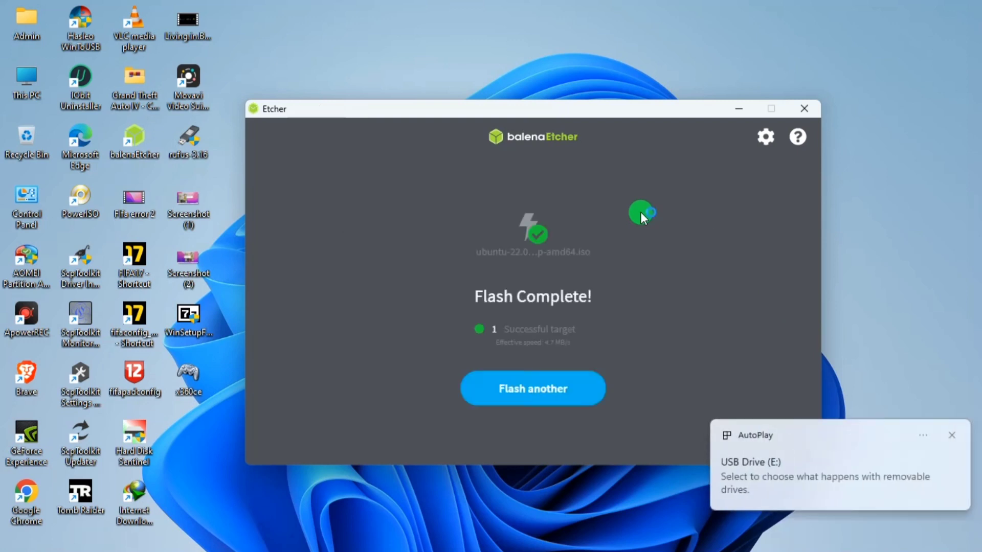
pyautogui.click(806, 108)
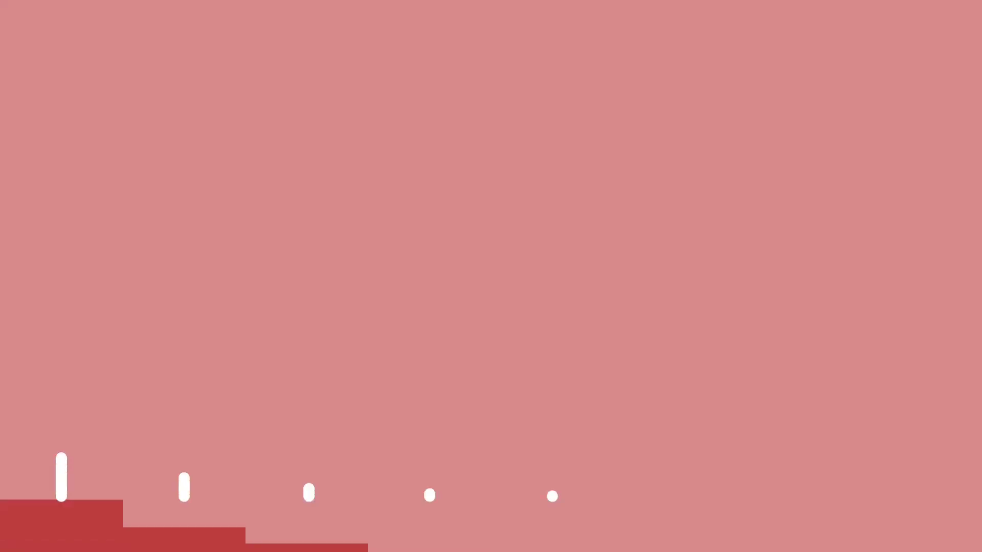